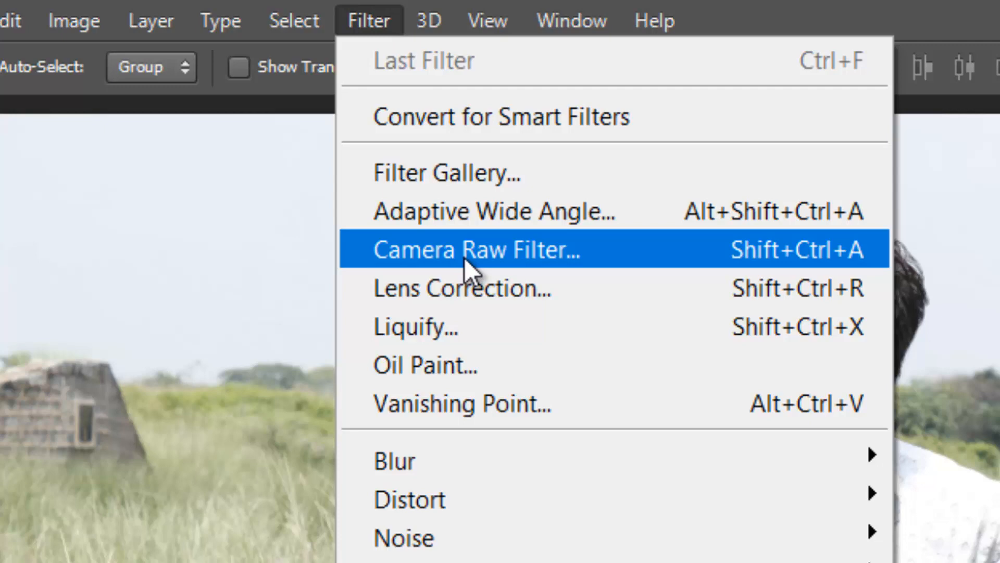
Apply the Camera Raw Filter with Blacks +100, Whites -100, Shadows +100 and Highlights -100, and raise Contrast strongly.
{"action": "left_click", "coordinate": [464, 258]}
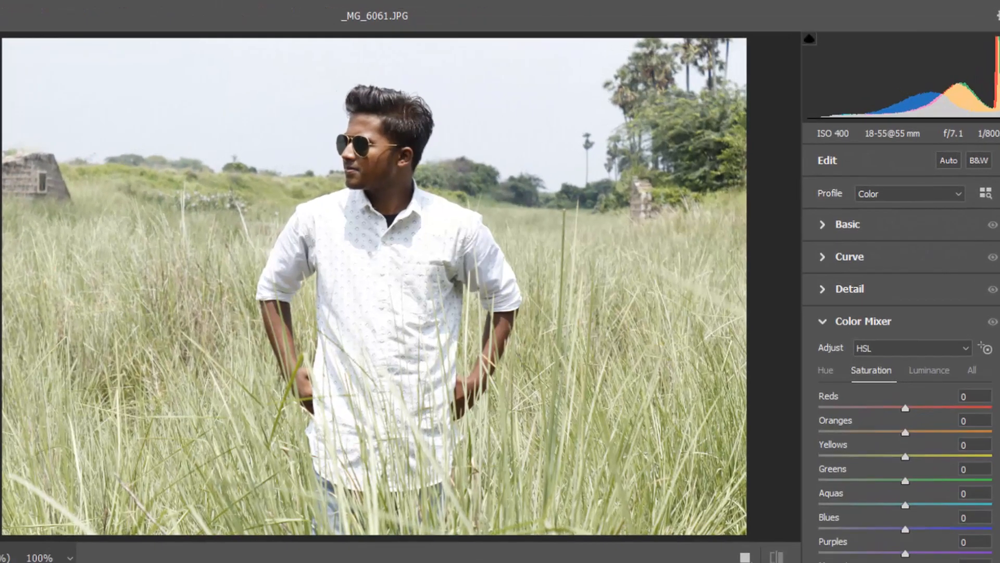
{"action": "left_click", "coordinate": [825, 227]}
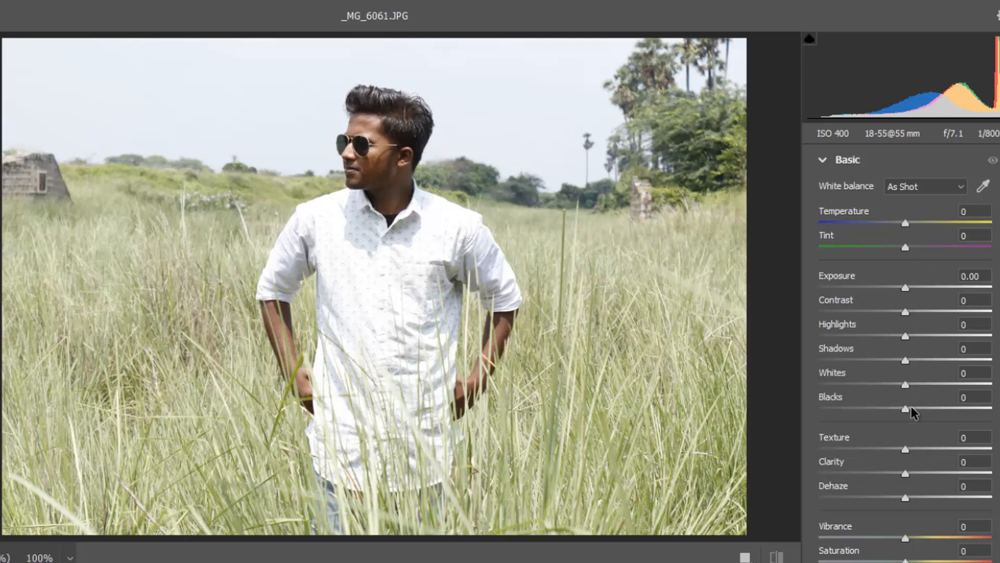
{"action": "left_click_drag", "start_coordinate": [907, 407], "coordinate": [994, 414]}
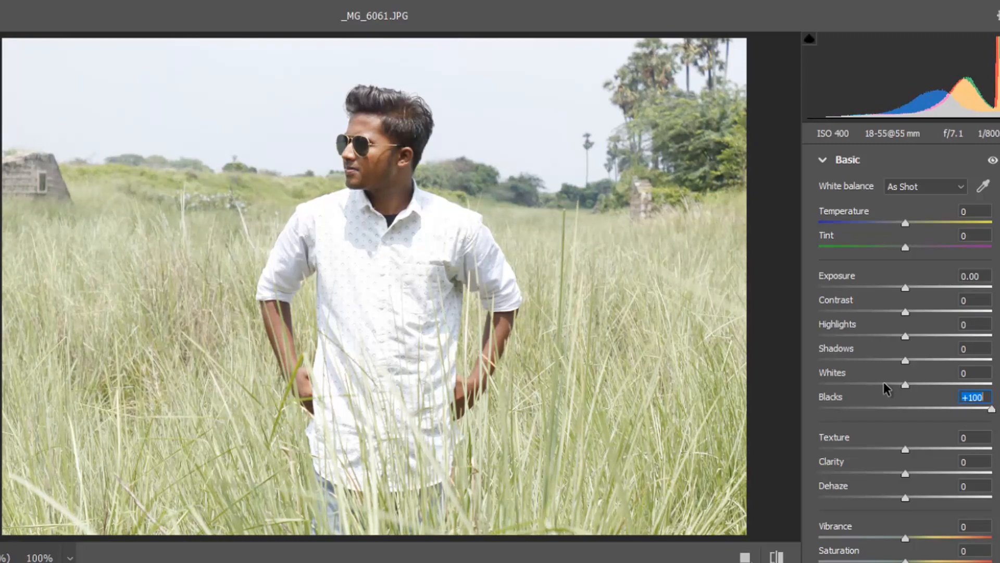
{"action": "left_click_drag", "start_coordinate": [884, 382], "coordinate": [819, 386]}
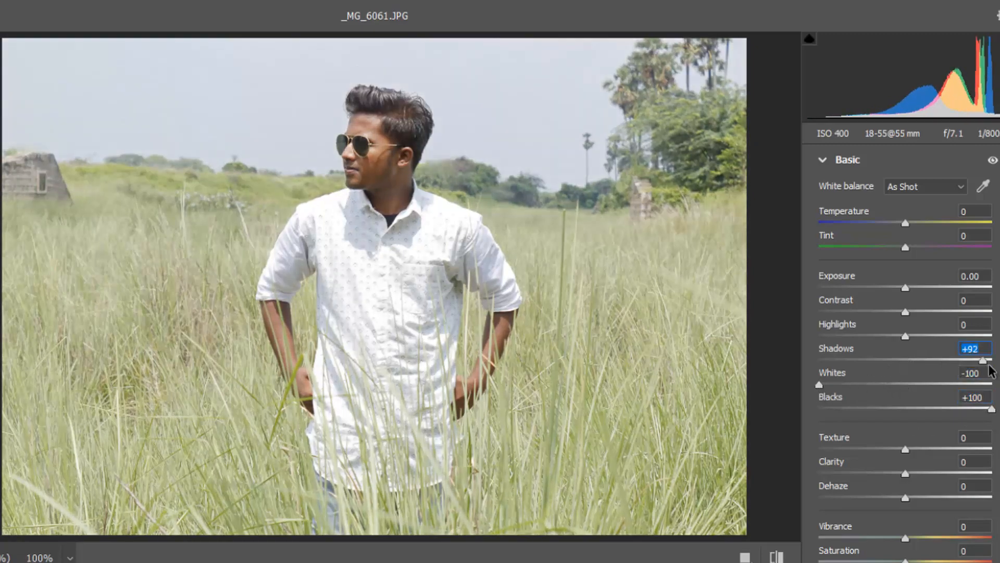
{"action": "left_click_drag", "start_coordinate": [989, 365], "coordinate": [993, 360]}
{"action": "left_click_drag", "start_coordinate": [882, 335], "coordinate": [797, 349]}
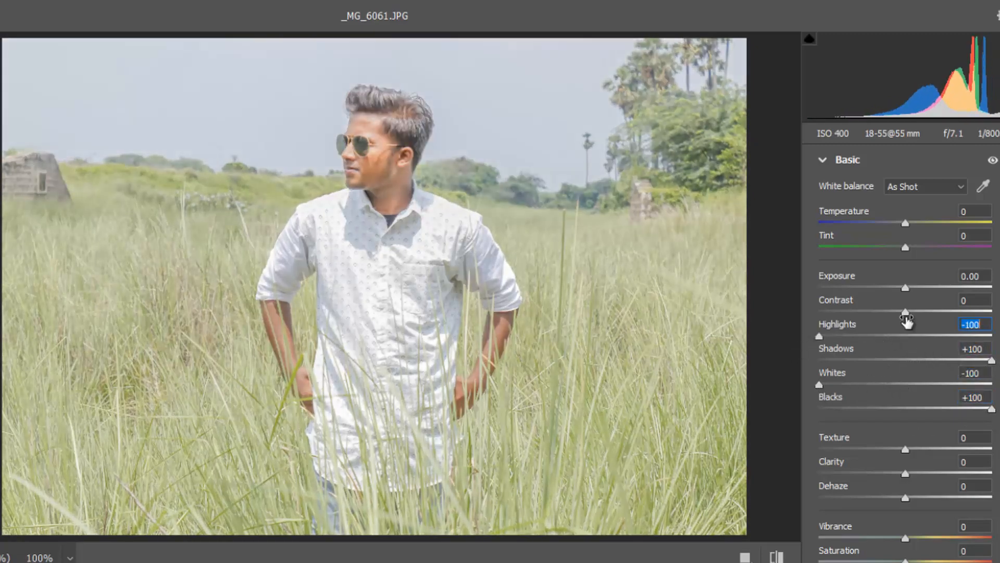
{"action": "left_click_drag", "start_coordinate": [914, 311], "coordinate": [988, 311]}
Set Texture to -39, Clarity to +100, Dehaze to -4, Vibrance to +54 and Saturation to -1.
{"action": "scroll", "coordinate": [922, 286], "scroll_direction": "down", "scroll_amount": 5}
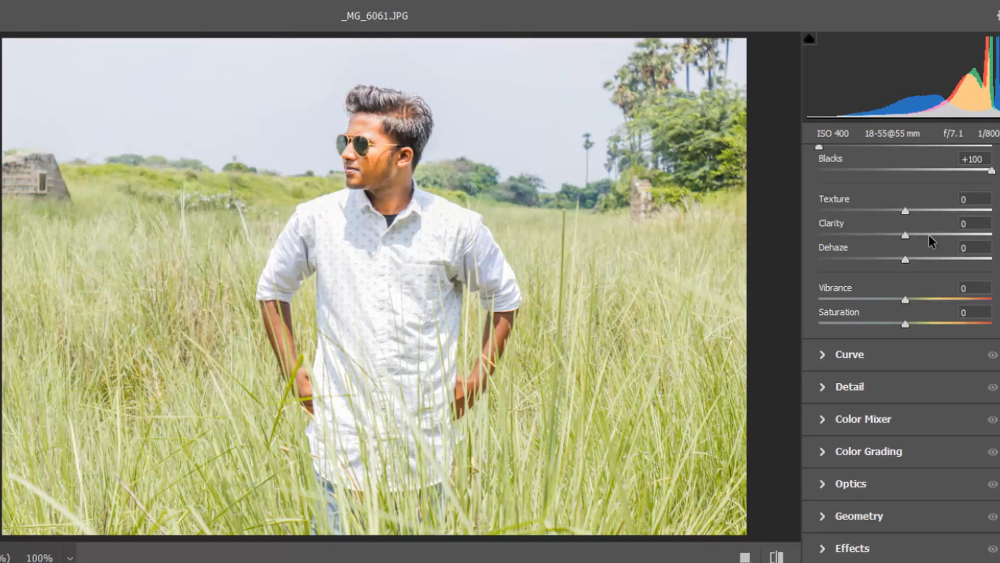
{"action": "left_click_drag", "start_coordinate": [929, 234], "coordinate": [964, 240]}
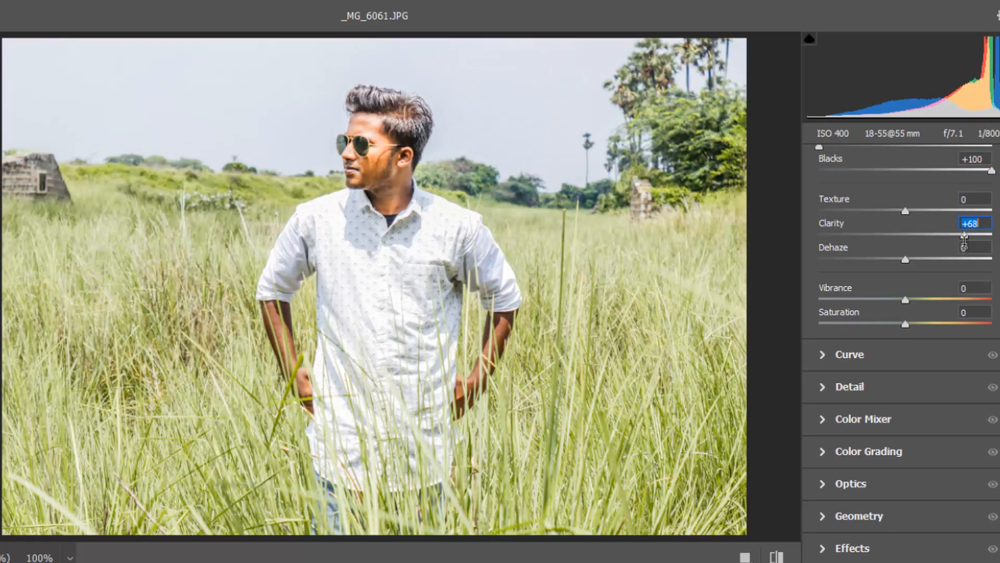
{"action": "left_click_drag", "start_coordinate": [893, 211], "coordinate": [870, 210]}
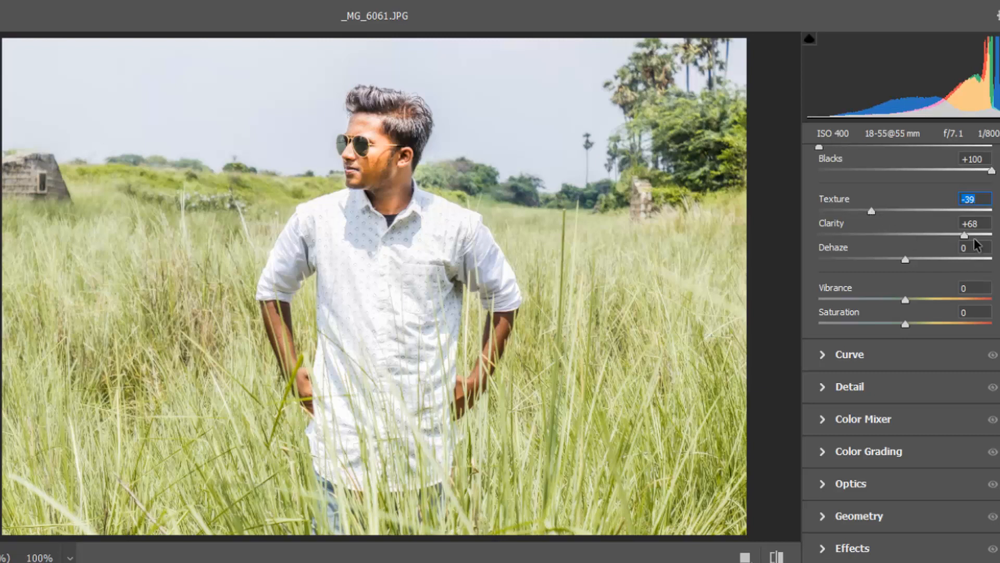
{"action": "left_click_drag", "start_coordinate": [992, 241], "coordinate": [995, 242]}
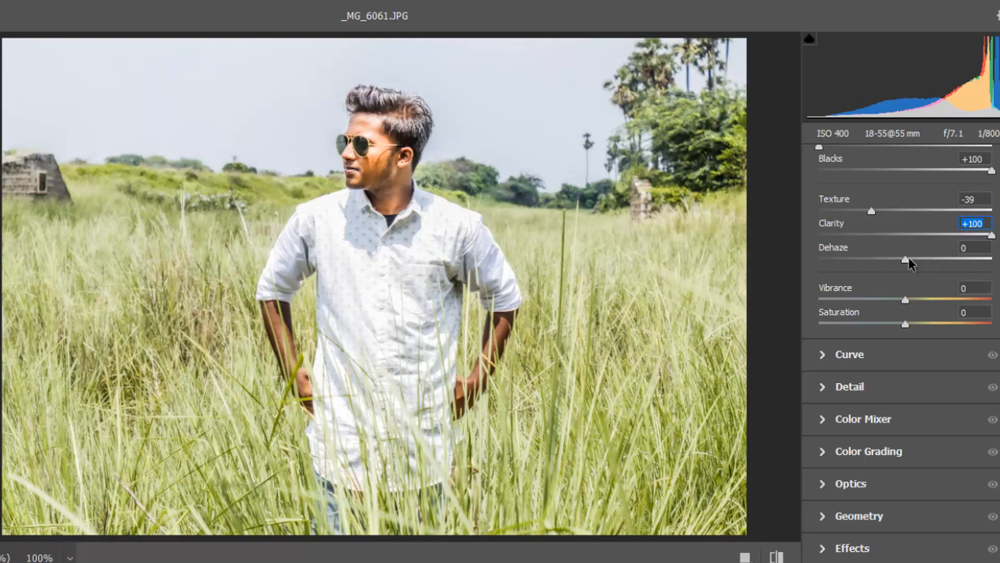
{"action": "left_click_drag", "start_coordinate": [908, 257], "coordinate": [897, 260]}
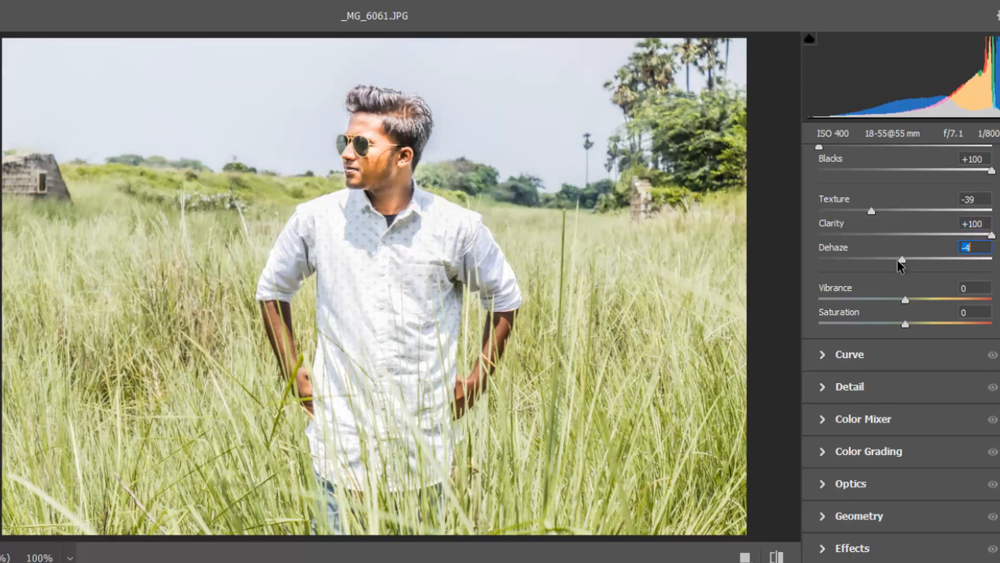
{"action": "left_click_drag", "start_coordinate": [918, 298], "coordinate": [903, 323]}
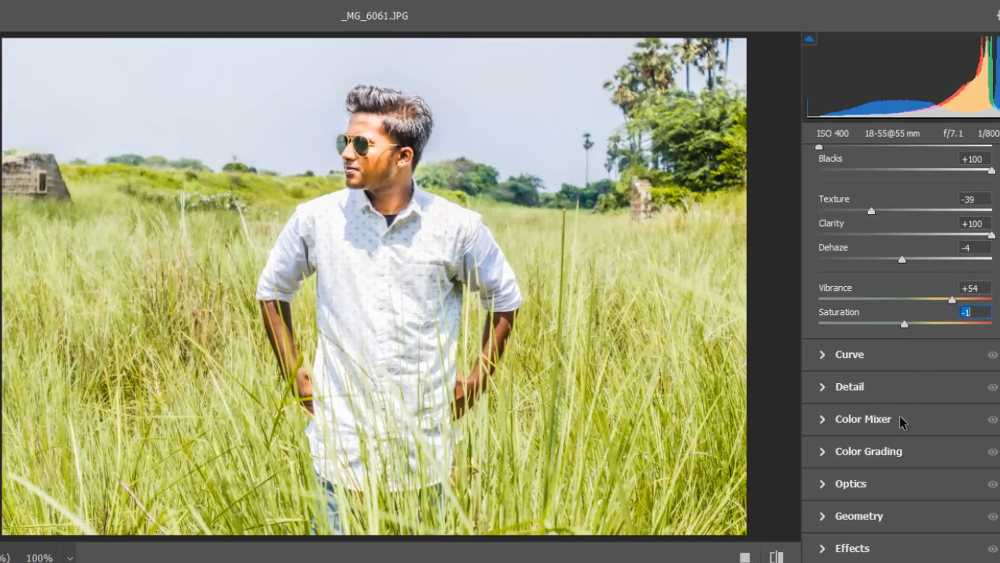
Boost the foliage saturation in the Color Mixer with targeted adjustment on the trees, giving Yellows +13 and Greens +40.
{"action": "scroll", "coordinate": [873, 410], "scroll_direction": "down", "scroll_amount": 1}
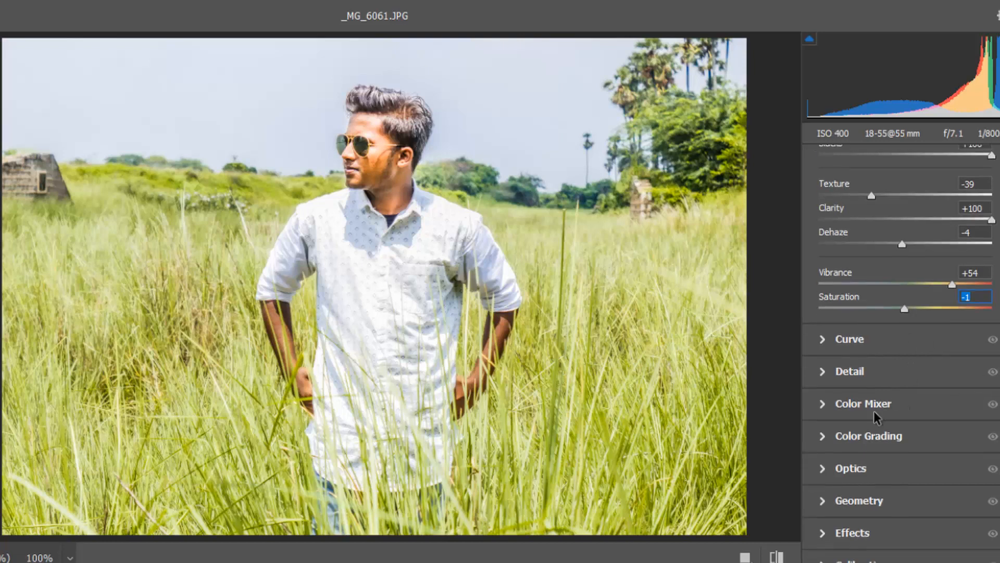
{"action": "left_click", "coordinate": [892, 407]}
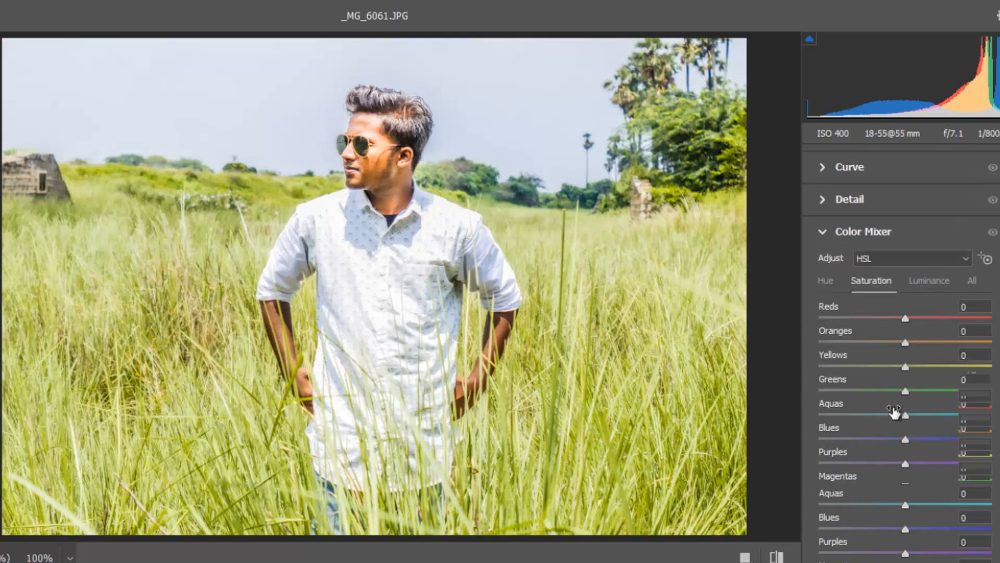
{"action": "left_click", "coordinate": [986, 259]}
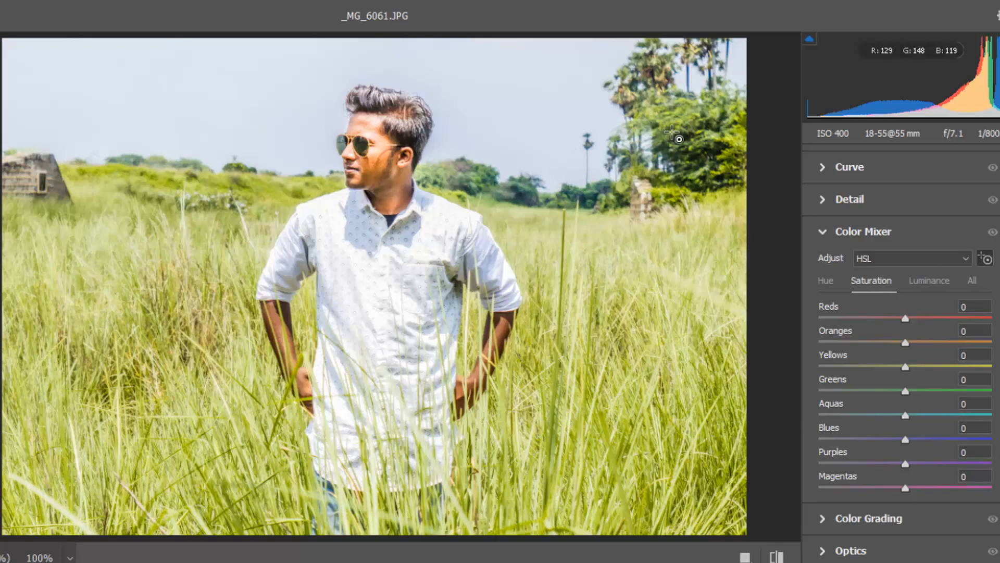
{"action": "left_click_drag", "start_coordinate": [680, 134], "coordinate": [708, 141]}
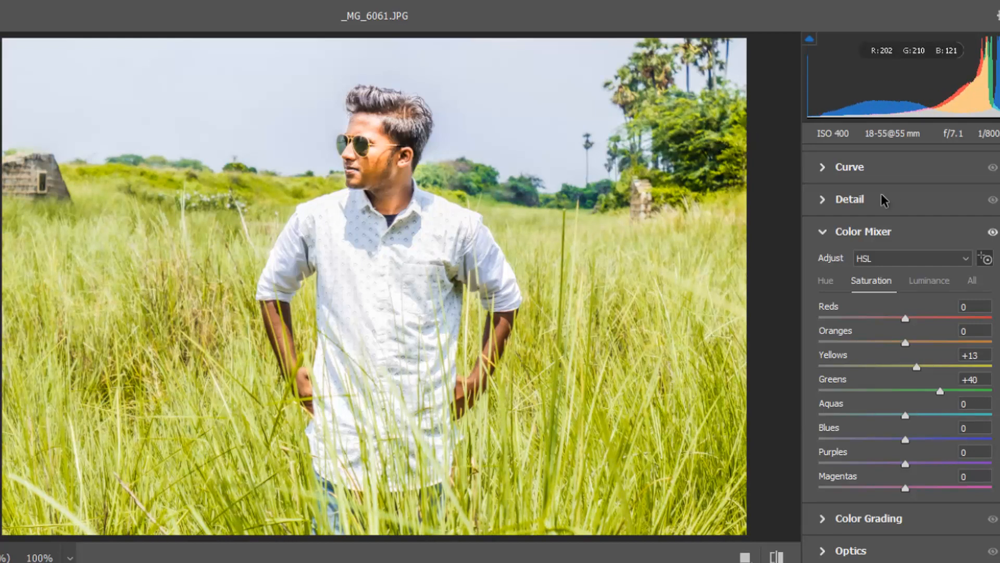
Shift the foliage hue in the Color Mixer to Yellows +100, Greens +86 and Aquas -1.
{"action": "left_click", "coordinate": [822, 282]}
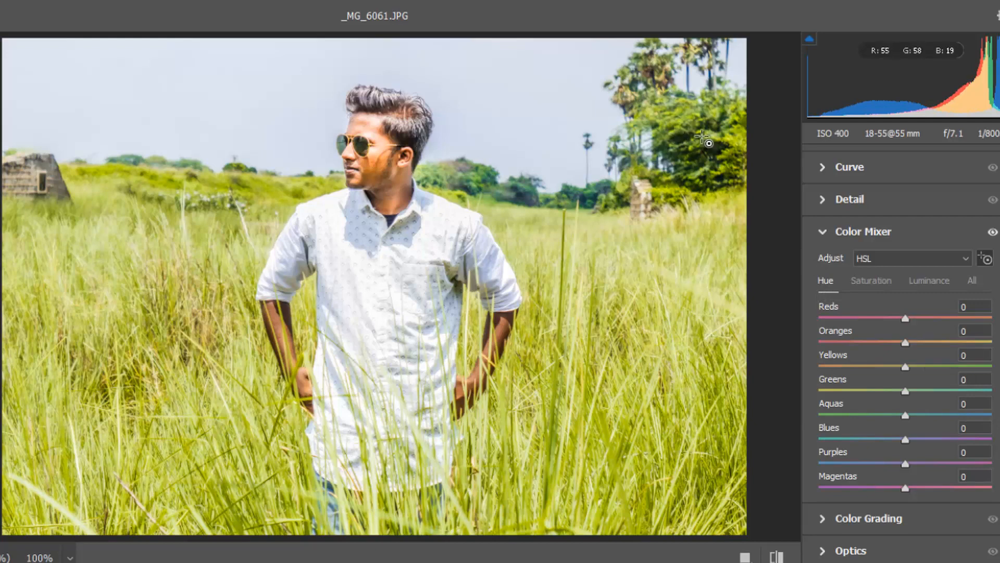
{"action": "left_click_drag", "start_coordinate": [705, 139], "coordinate": [772, 146]}
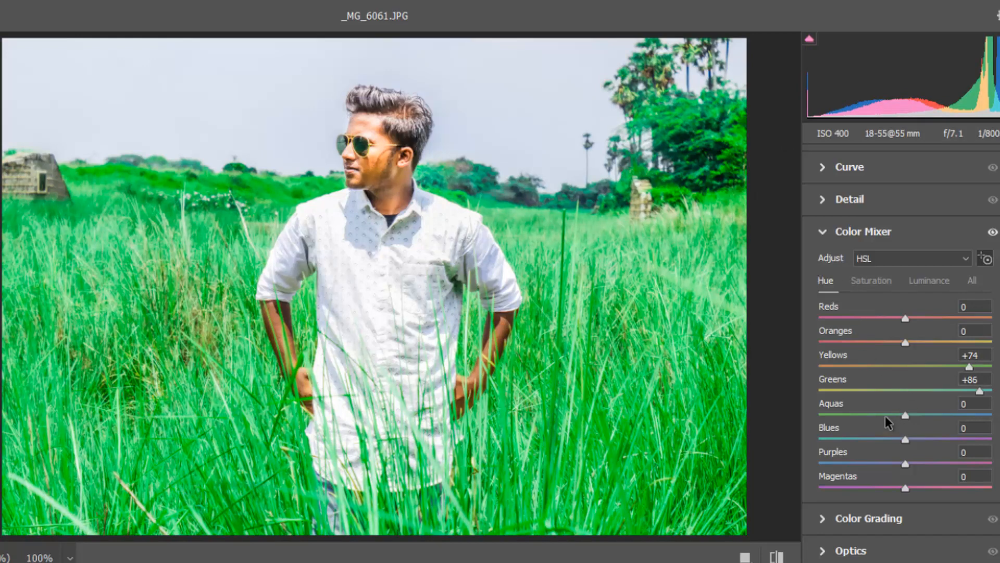
{"action": "left_click_drag", "start_coordinate": [834, 410], "coordinate": [803, 405]}
{"action": "left_click_drag", "start_coordinate": [916, 411], "coordinate": [904, 409]}
{"action": "type", "text": "100"}
{"action": "key", "text": "Return"}
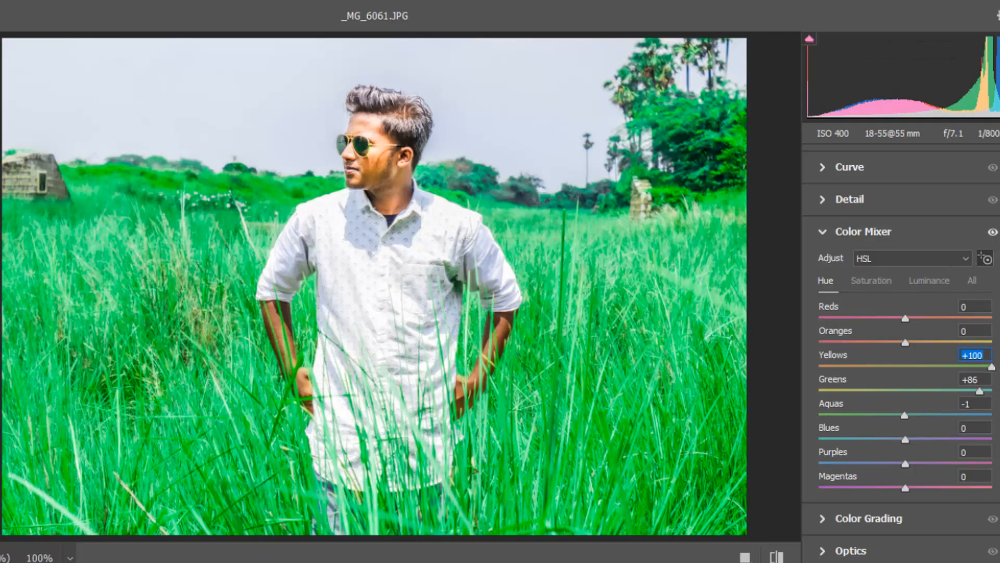
Adjust the skin tone from the forehead, setting the Oranges hue to -18 and saturation to Oranges -16 and Yellows +12.
{"action": "scroll", "coordinate": [893, 215], "scroll_direction": "down", "scroll_amount": 1}
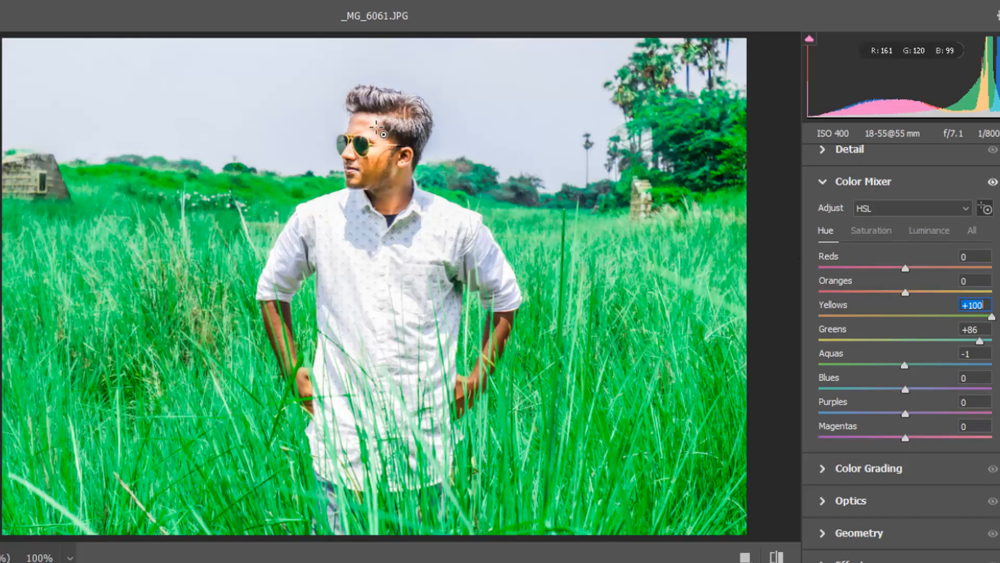
{"action": "left_click_drag", "start_coordinate": [372, 127], "coordinate": [354, 138]}
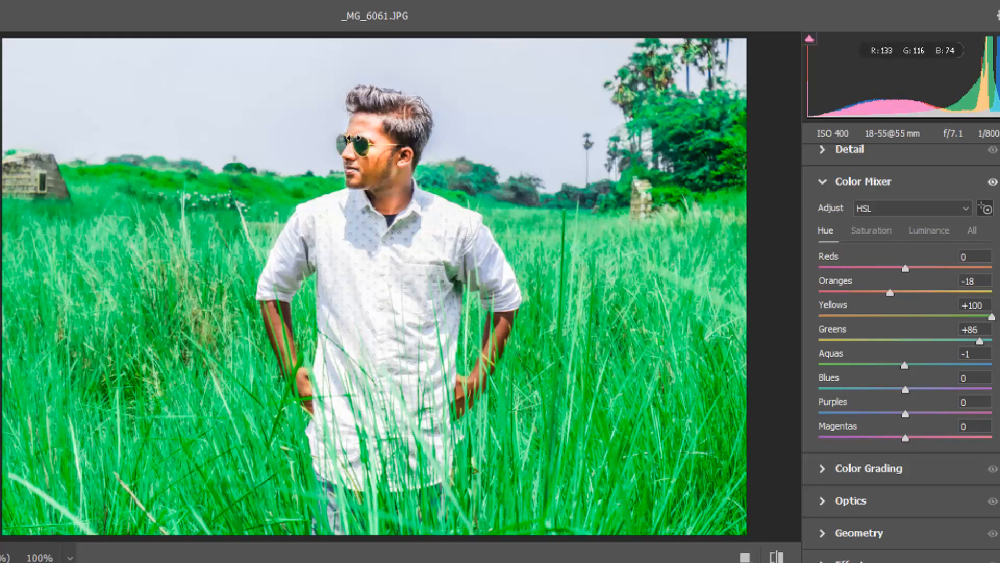
{"action": "left_click", "coordinate": [869, 229]}
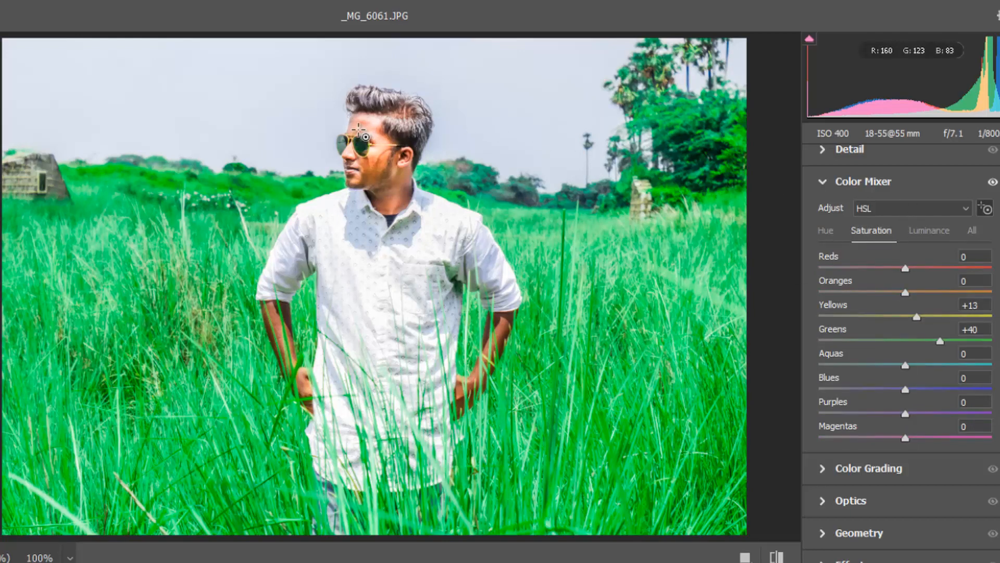
{"action": "left_click_drag", "start_coordinate": [359, 127], "coordinate": [345, 125]}
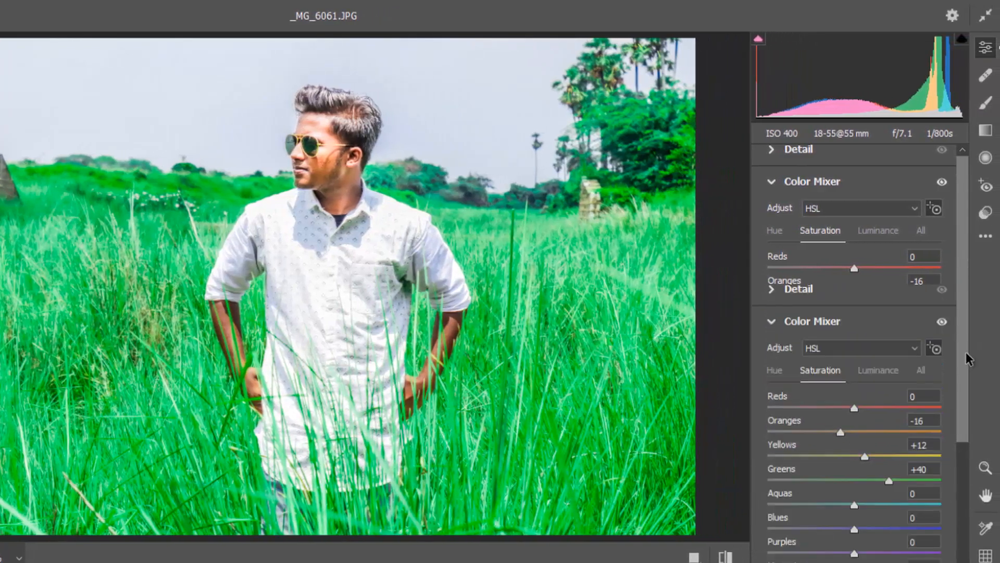
Draw a large radial filter with Exposure -1.75 and Feather 50 over the photo, and invert it to darken the area outside.
{"action": "left_click_drag", "start_coordinate": [965, 353], "coordinate": [968, 501]}
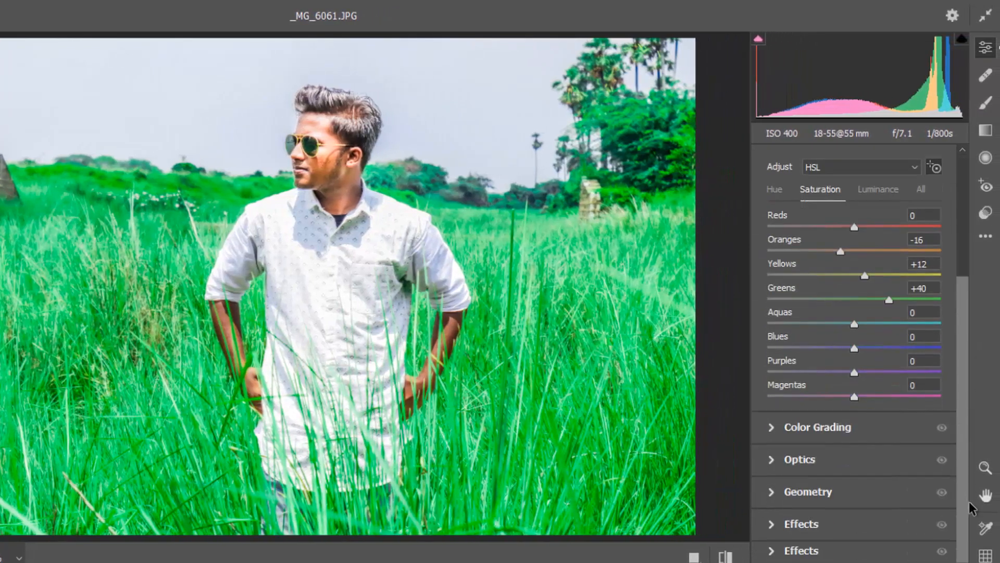
{"action": "left_click", "coordinate": [981, 161]}
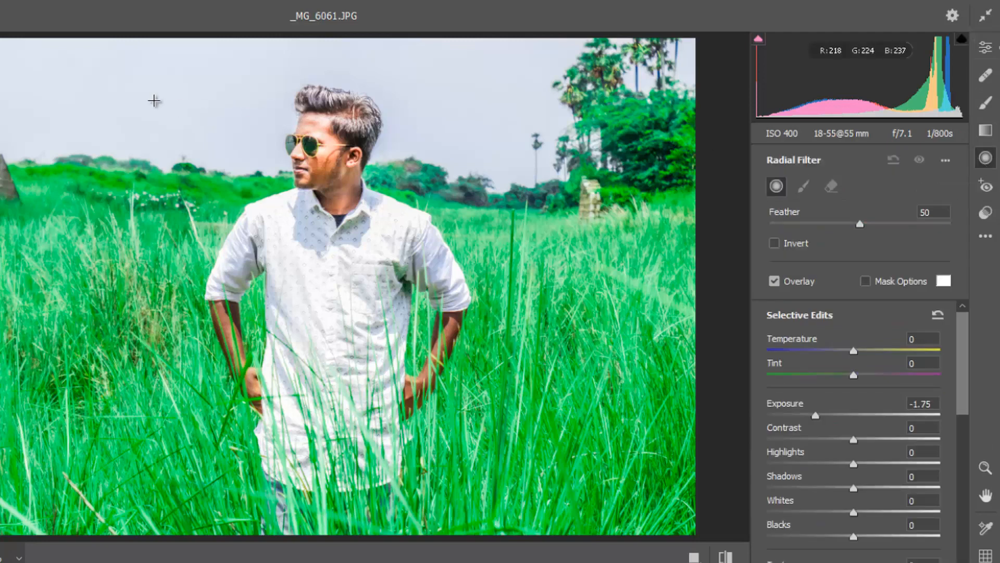
{"action": "left_click_drag", "start_coordinate": [154, 100], "coordinate": [493, 375]}
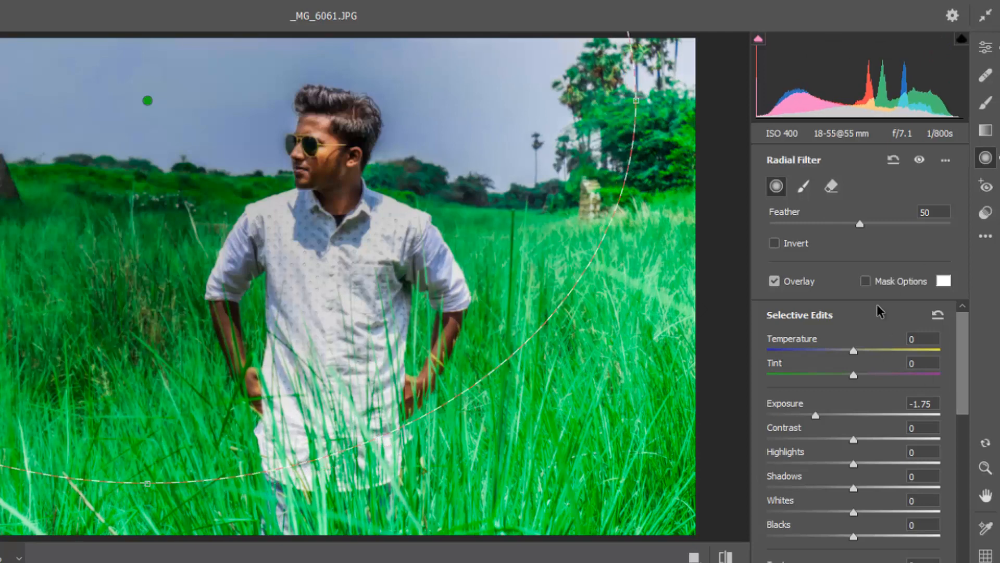
{"action": "left_click", "coordinate": [775, 243]}
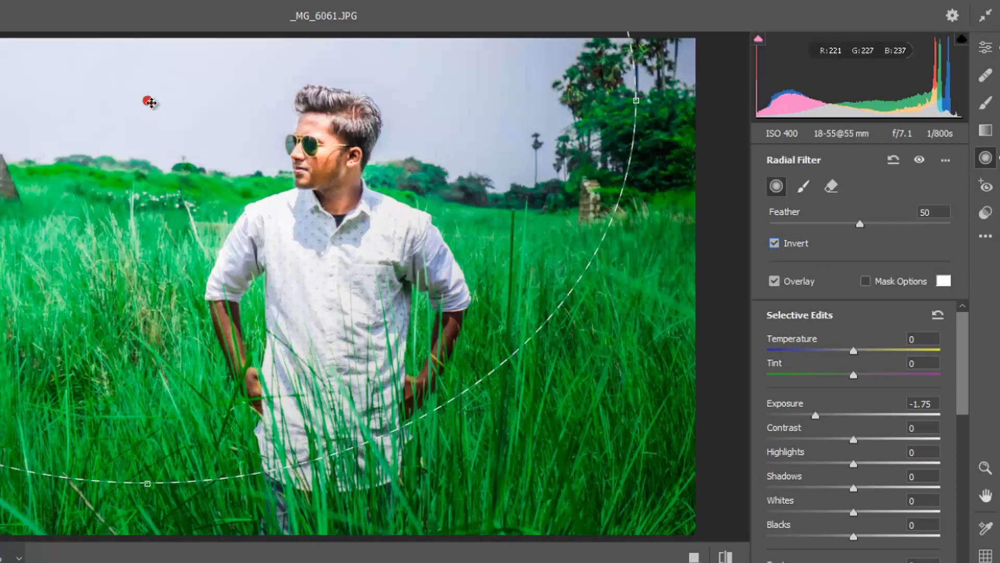
Recentre the radial filter over the man's chest, widen it to surround him, and commit the Camera Raw changes.
{"action": "left_click_drag", "start_coordinate": [150, 102], "coordinate": [145, 283]}
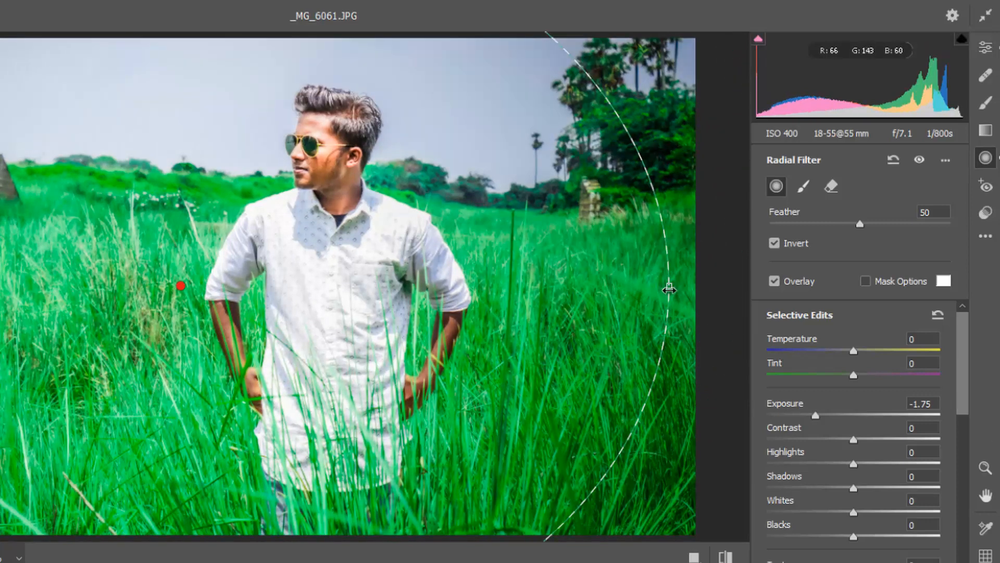
{"action": "left_click_drag", "start_coordinate": [669, 289], "coordinate": [476, 287]}
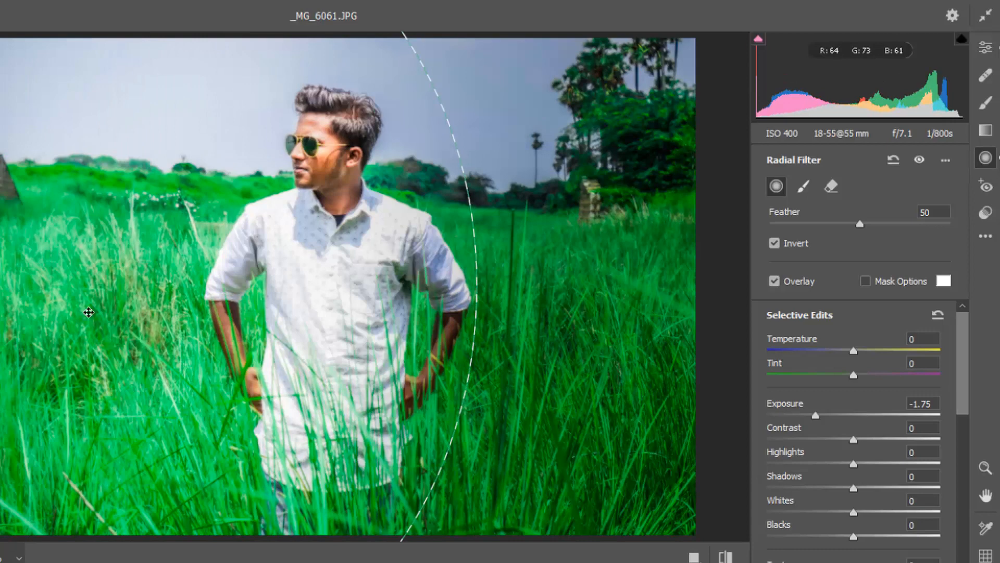
{"action": "mouse_move", "coordinate": [89, 312]}
{"action": "left_mouse_down"}
{"action": "mouse_move", "coordinate": [308, 274]}
{"action": "mouse_move", "coordinate": [297, 228]}
{"action": "mouse_move", "coordinate": [271, 224]}
{"action": "left_mouse_up"}
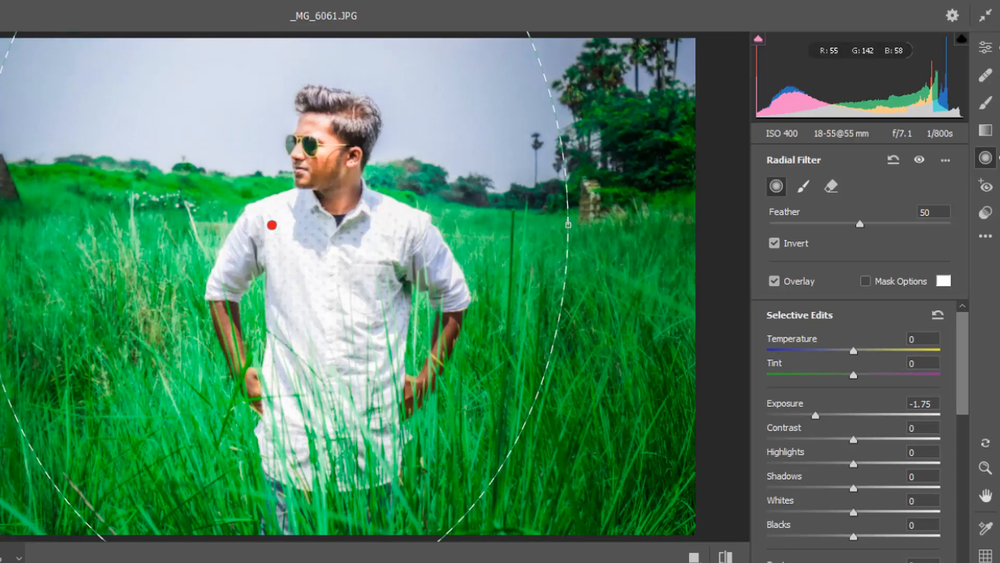
{"action": "left_click_drag", "start_coordinate": [568, 225], "coordinate": [650, 225]}
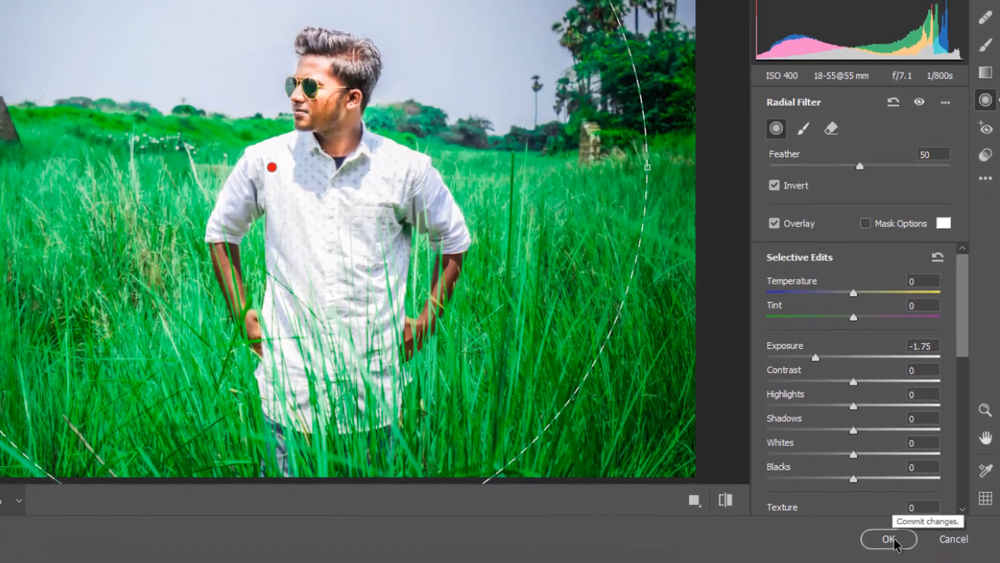
{"action": "left_click", "coordinate": [889, 538]}
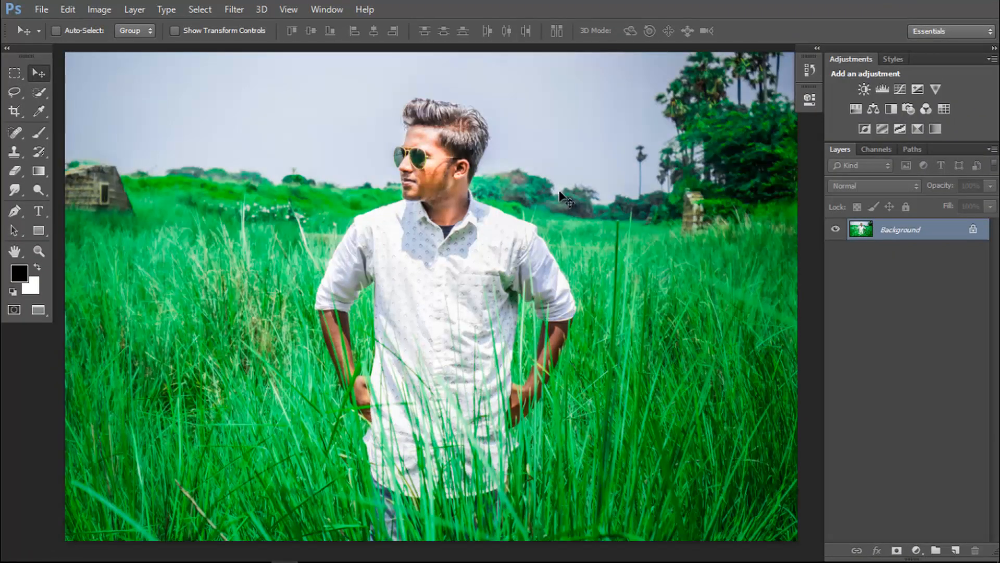
Heal the blemishes on the middle and upper part of the man's cheek with the Spot Healing Brush, Content-Aware, size 45.
{"action": "key", "text": "ctrl+plus"}
{"action": "key", "text": "ctrl+plus"}
{"action": "key", "text": "ctrl+plus"}
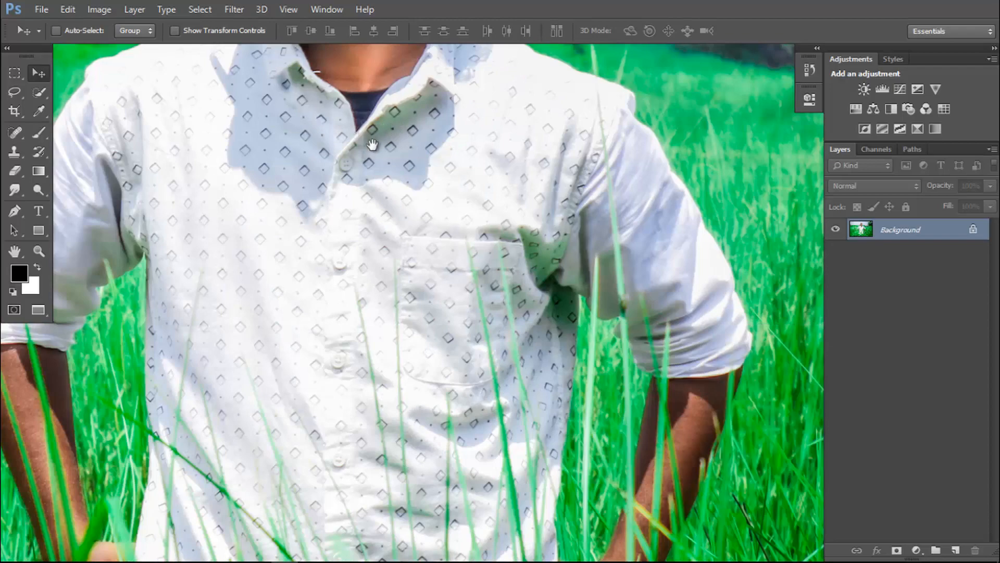
{"action": "left_click_drag", "start_coordinate": [372, 145], "coordinate": [424, 335]}
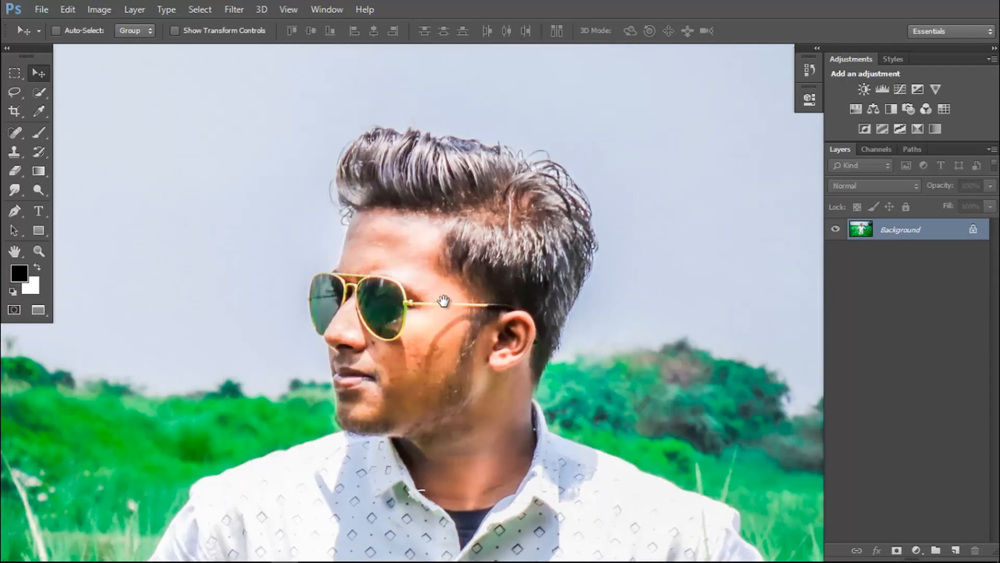
{"action": "left_click_drag", "start_coordinate": [365, 374], "coordinate": [397, 264]}
{"action": "key", "text": "ctrl+0"}
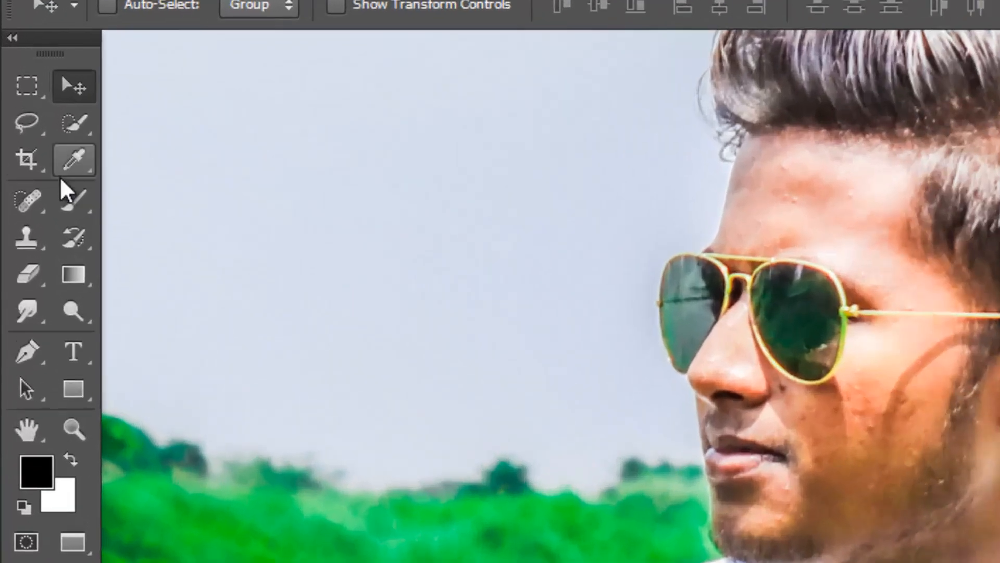
{"action": "left_click", "coordinate": [44, 204]}
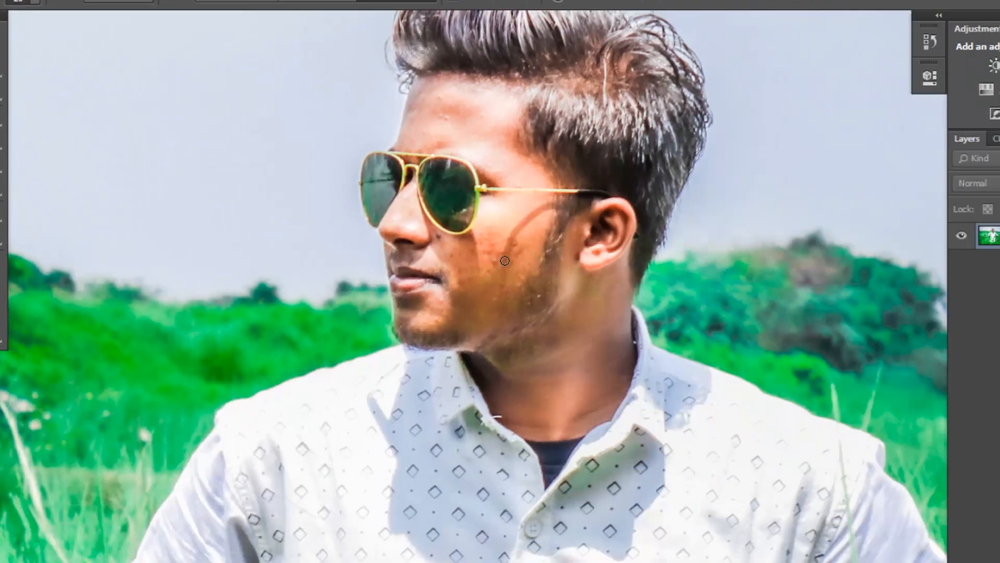
{"action": "key", "text": "bracketright"}
{"action": "left_click_drag", "start_coordinate": [498, 258], "coordinate": [500, 247]}
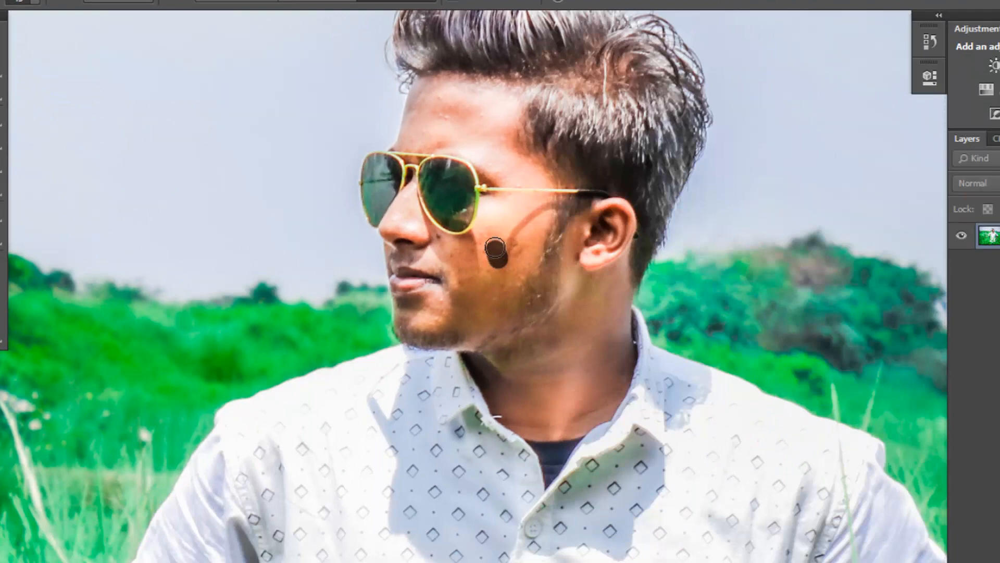
{"action": "left_click", "coordinate": [502, 253]}
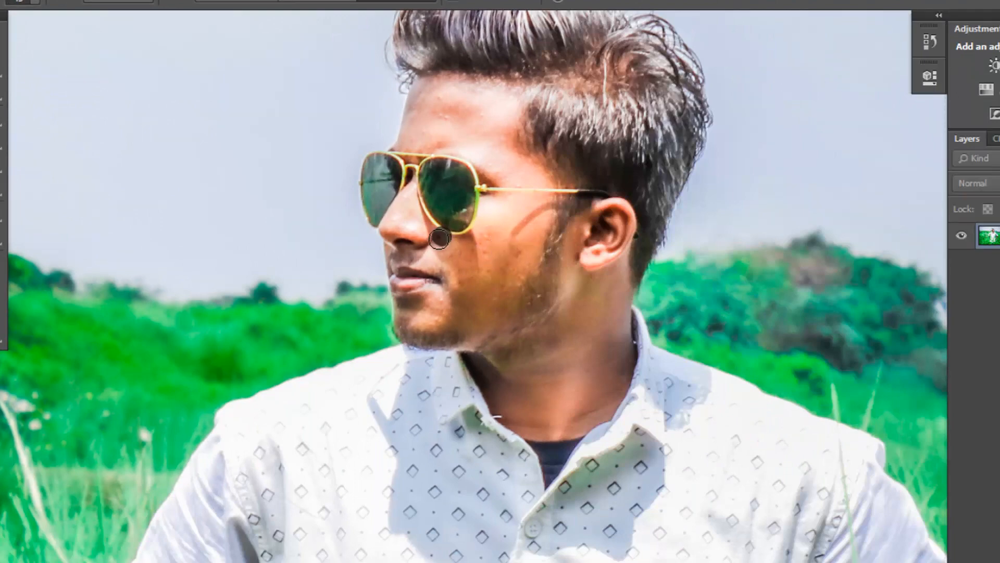
{"action": "left_click", "coordinate": [473, 250]}
{"action": "left_click", "coordinate": [502, 233]}
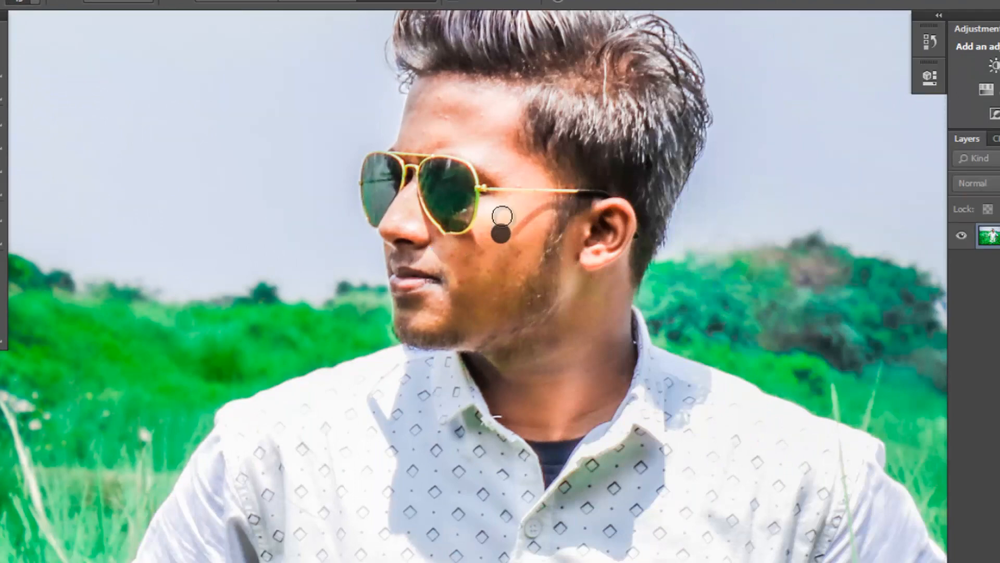
{"action": "left_click", "coordinate": [501, 216]}
Heal the marks on the front of the cheek, beside the nose and just beneath the sunglasses lens.
{"action": "left_click", "coordinate": [462, 272]}
{"action": "left_click", "coordinate": [463, 253]}
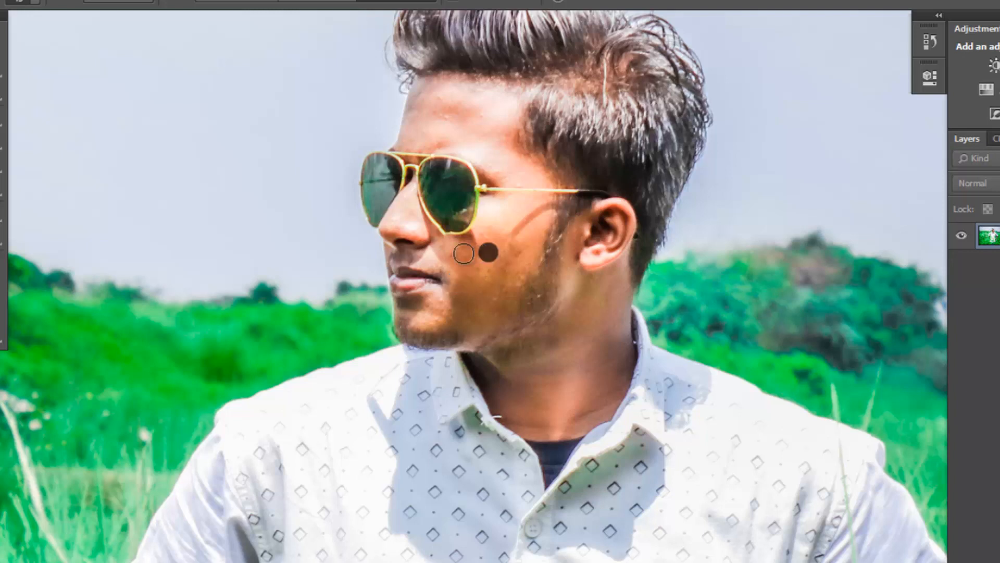
{"action": "left_click", "coordinate": [440, 251]}
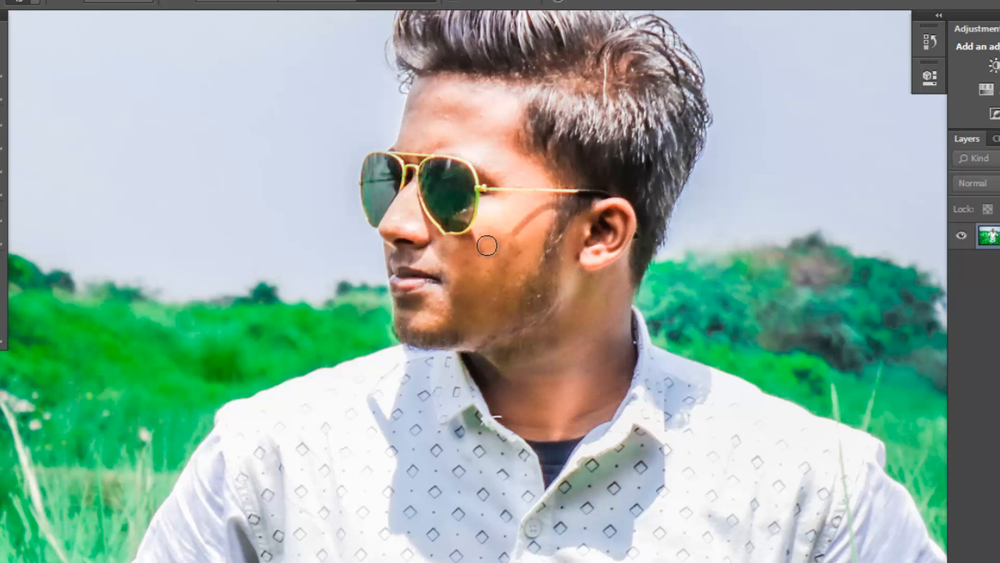
{"action": "mouse_move", "coordinate": [486, 234]}
{"action": "left_mouse_down"}
{"action": "mouse_move", "coordinate": [461, 257]}
{"action": "mouse_move", "coordinate": [478, 242]}
{"action": "left_mouse_up"}
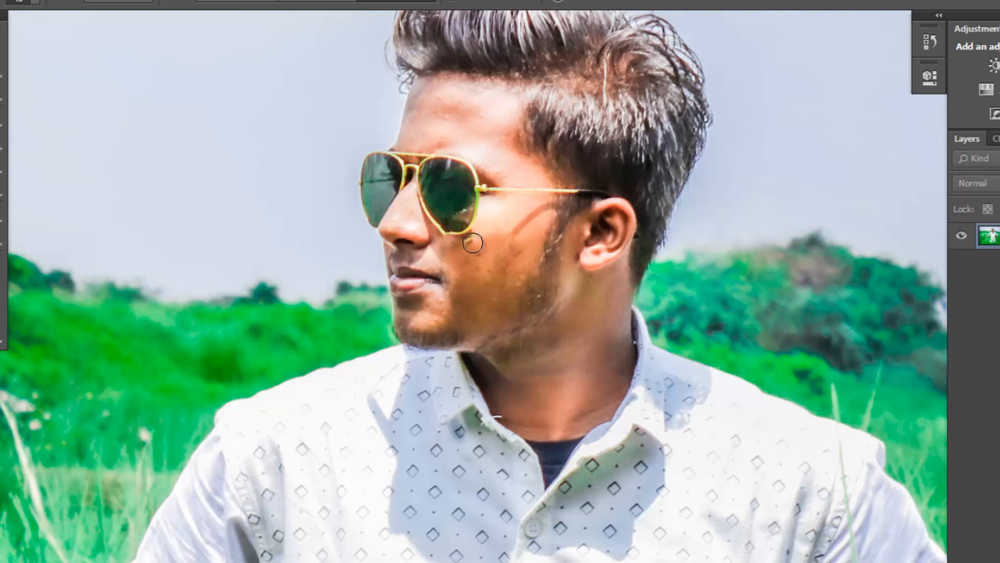
{"action": "left_click", "coordinate": [473, 242]}
{"action": "left_click", "coordinate": [467, 248]}
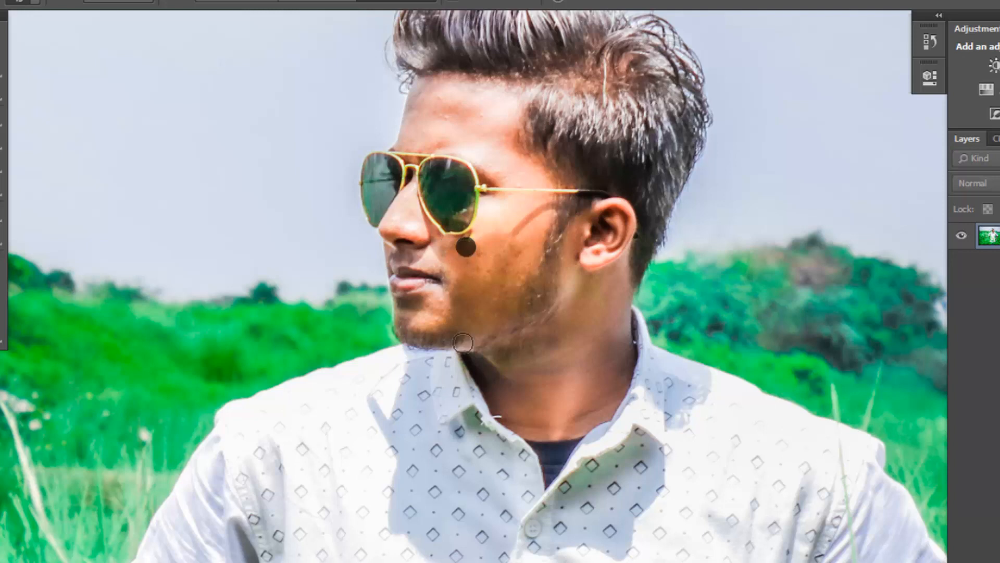
Heal the remaining dark spots on the lower cheek between the mouth and the sideburn.
{"action": "left_click", "coordinate": [509, 274]}
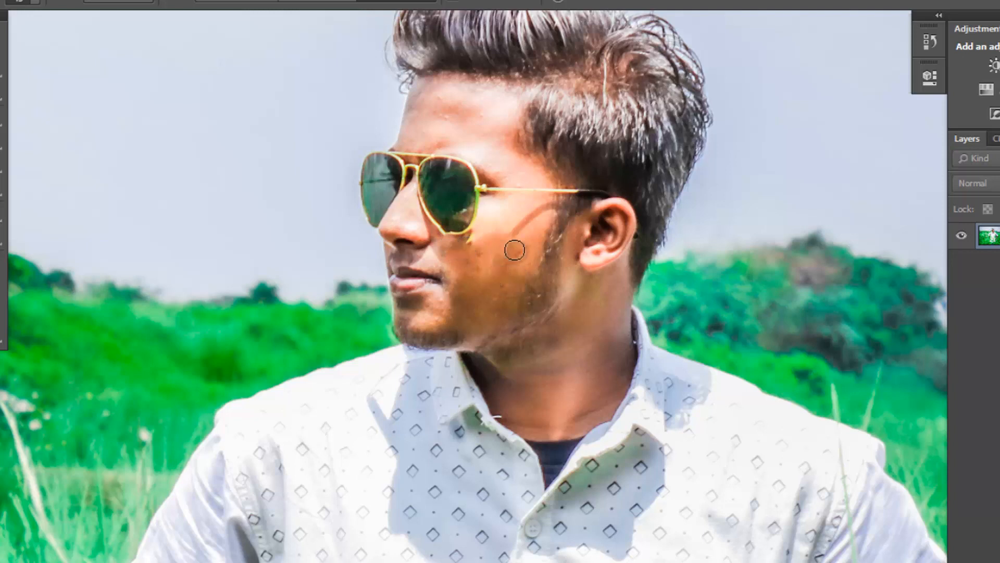
{"action": "left_click", "coordinate": [507, 258]}
{"action": "left_click", "coordinate": [496, 269]}
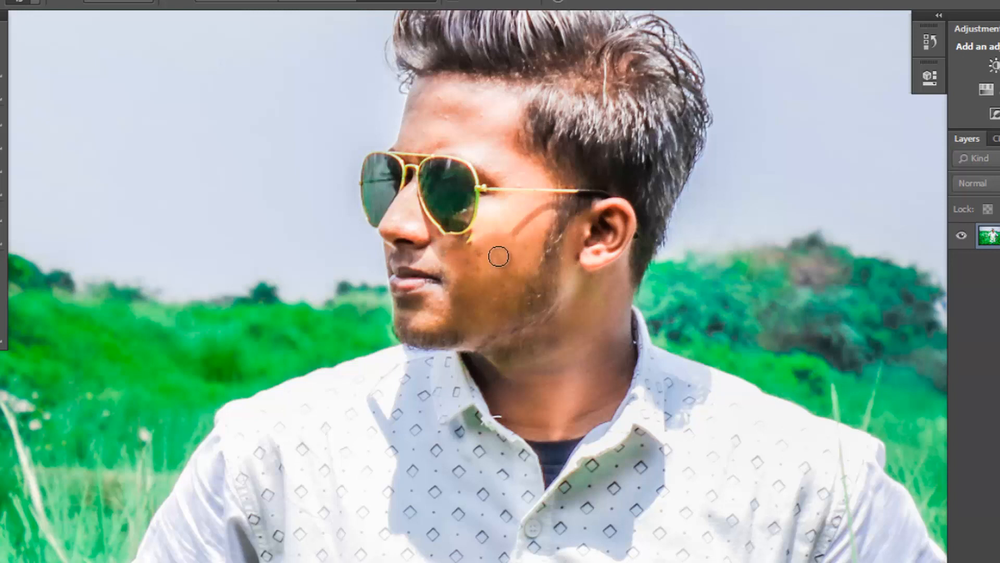
{"action": "left_click", "coordinate": [480, 248]}
{"action": "left_click", "coordinate": [482, 279]}
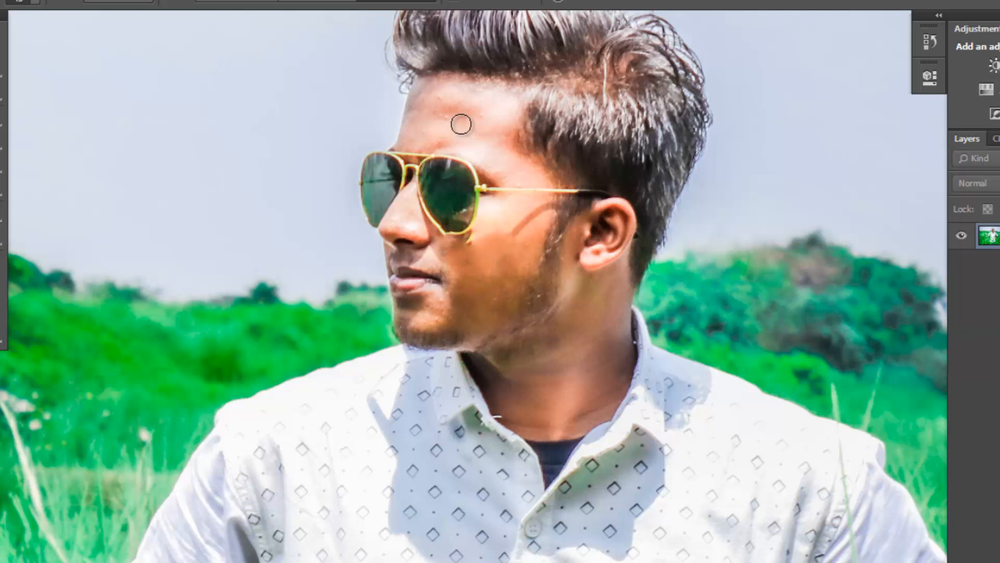
Heal the blemishes on the man's forehead and neck with the same content-aware healing brush.
{"action": "left_click", "coordinate": [437, 98]}
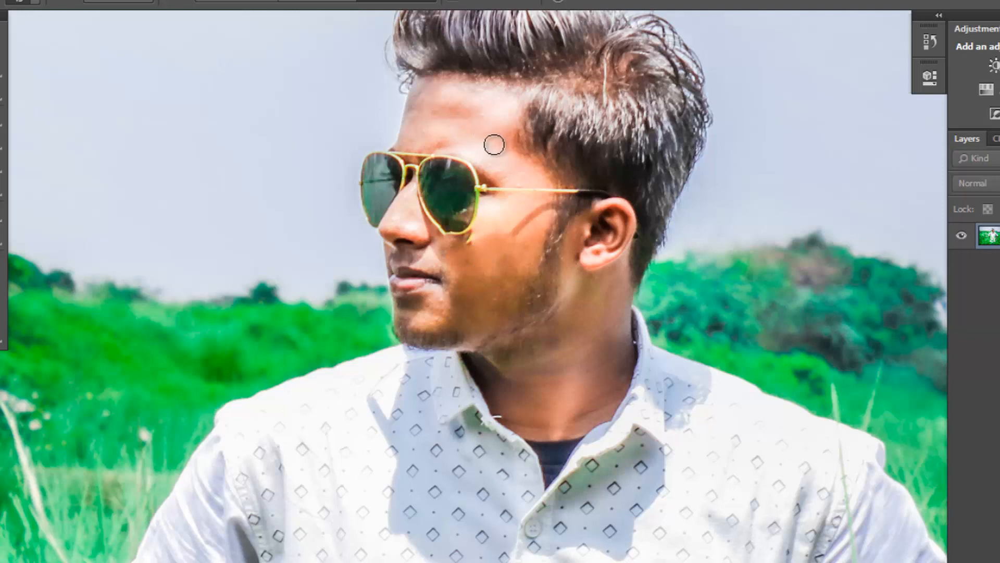
{"action": "left_click", "coordinate": [495, 146]}
{"action": "left_click", "coordinate": [567, 385]}
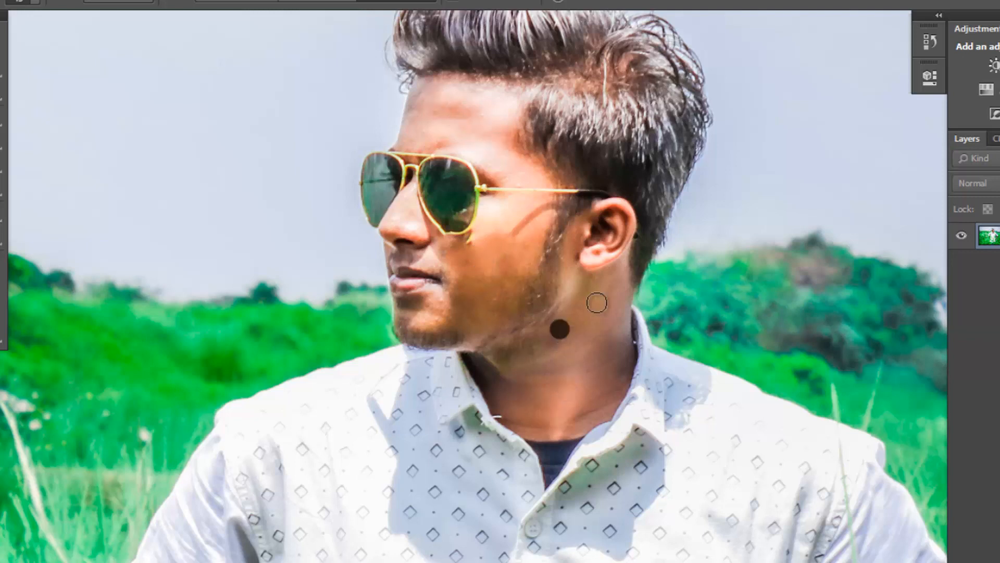
{"action": "left_click_drag", "start_coordinate": [575, 400], "coordinate": [500, 406]}
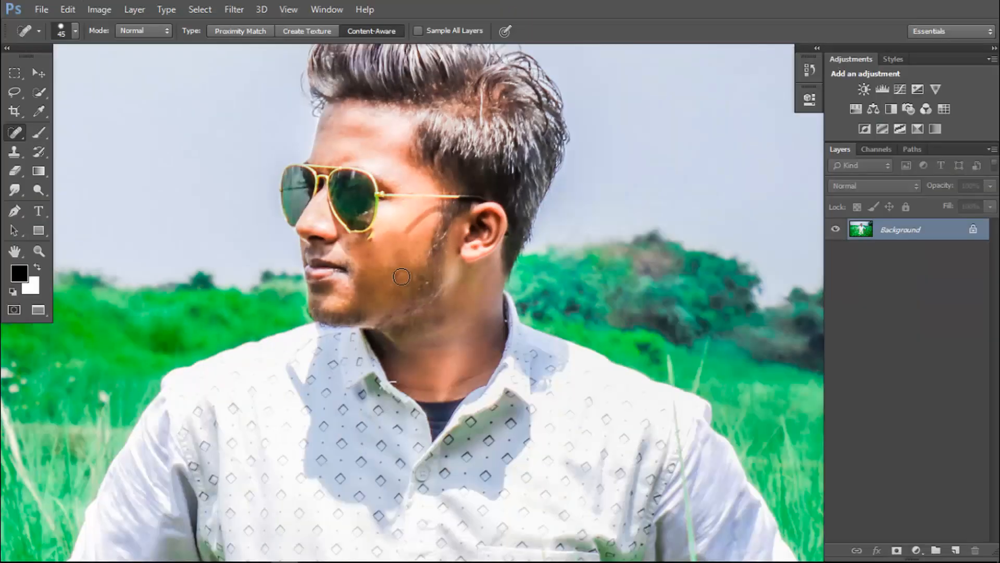
{"action": "key", "text": "ctrl+0"}
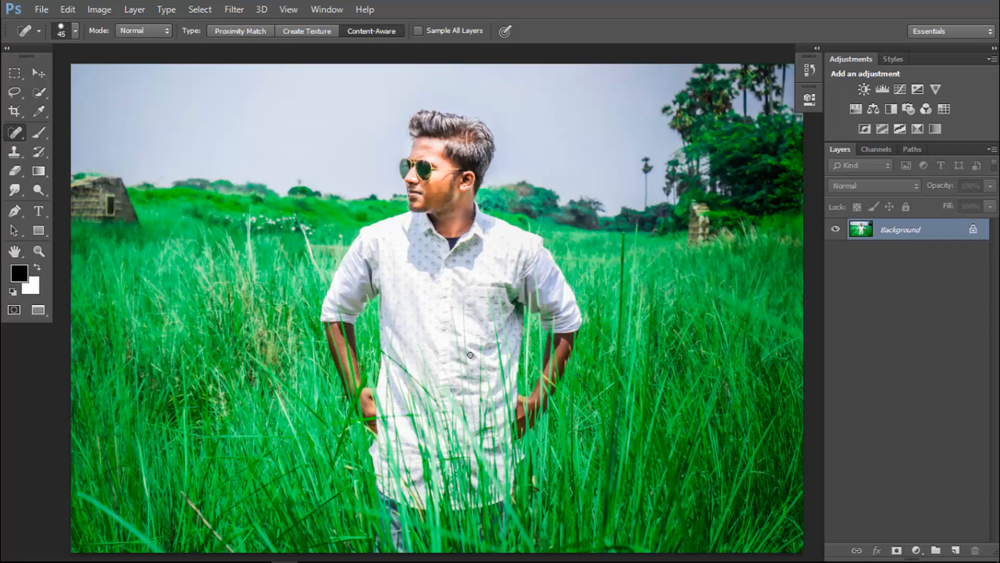
Crop the photo to a 1 : 1 (Square) ratio at full image height around the man.
{"action": "left_click", "coordinate": [17, 113]}
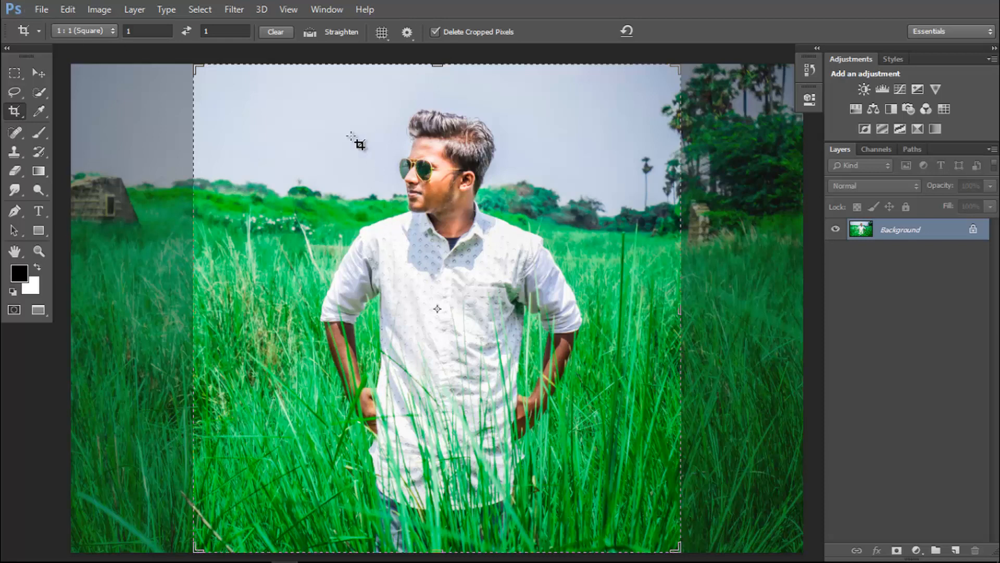
{"action": "left_click_drag", "start_coordinate": [479, 281], "coordinate": [475, 261]}
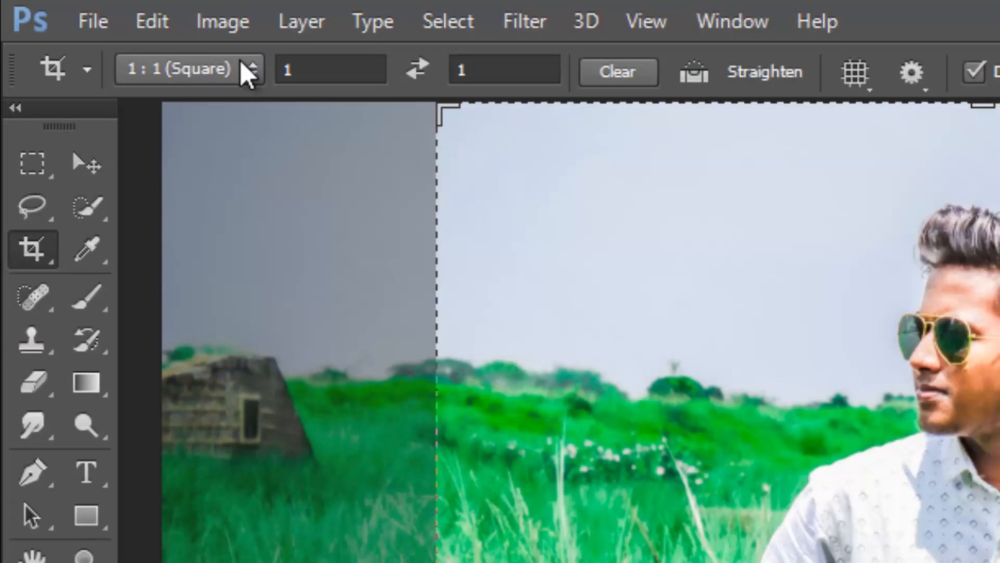
{"action": "left_click", "coordinate": [109, 32]}
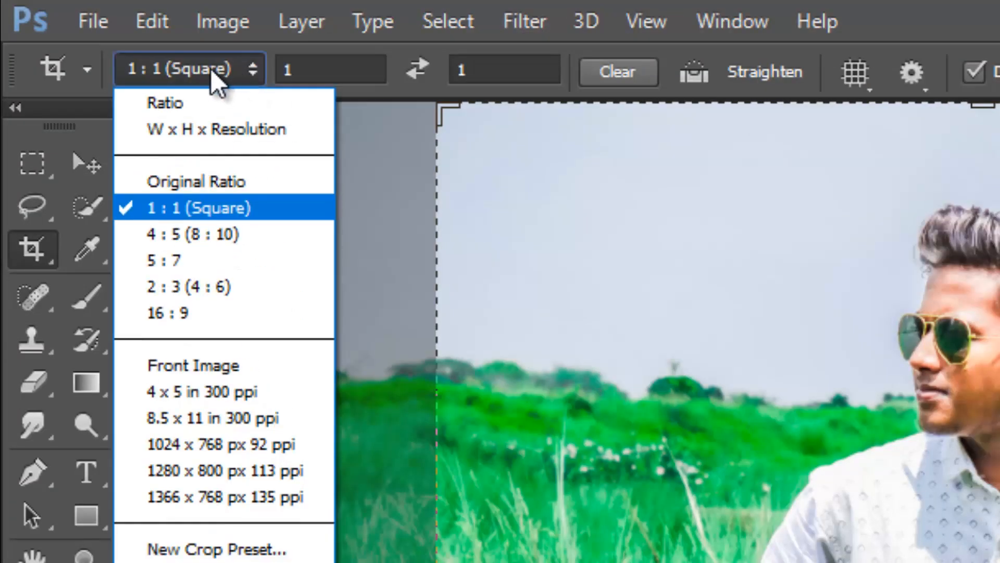
{"action": "left_click", "coordinate": [219, 208]}
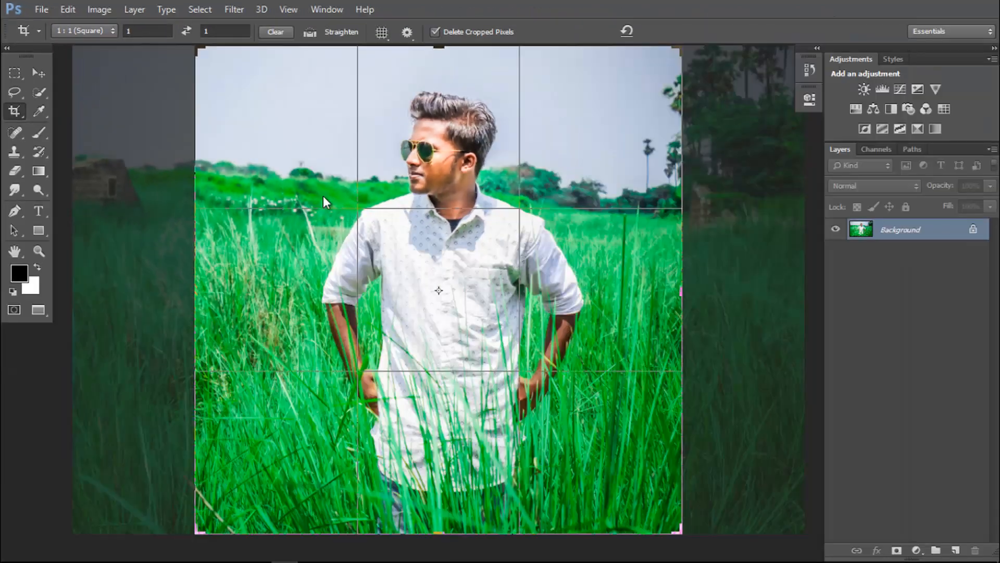
{"action": "left_click_drag", "start_coordinate": [343, 211], "coordinate": [308, 226]}
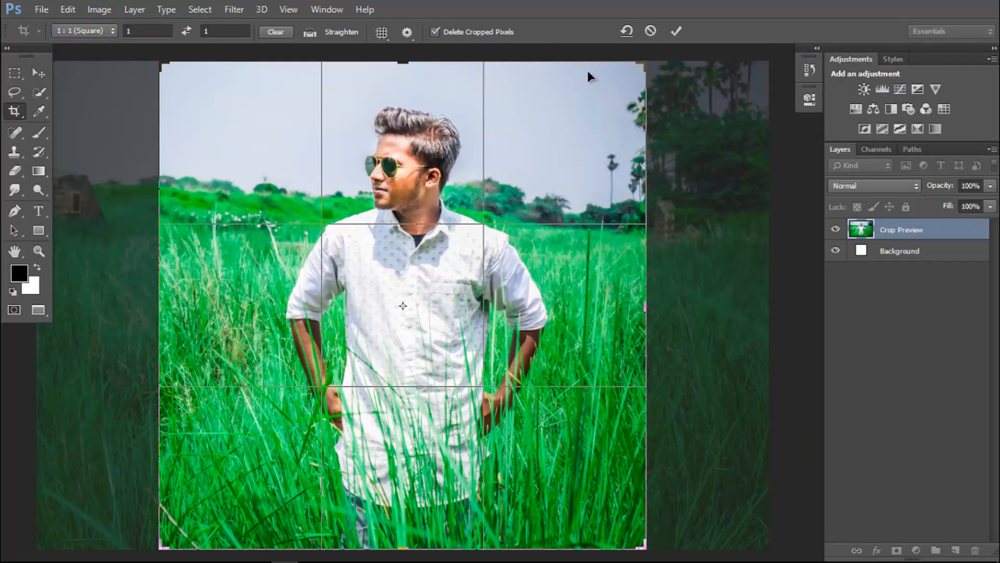
{"action": "left_click", "coordinate": [677, 31]}
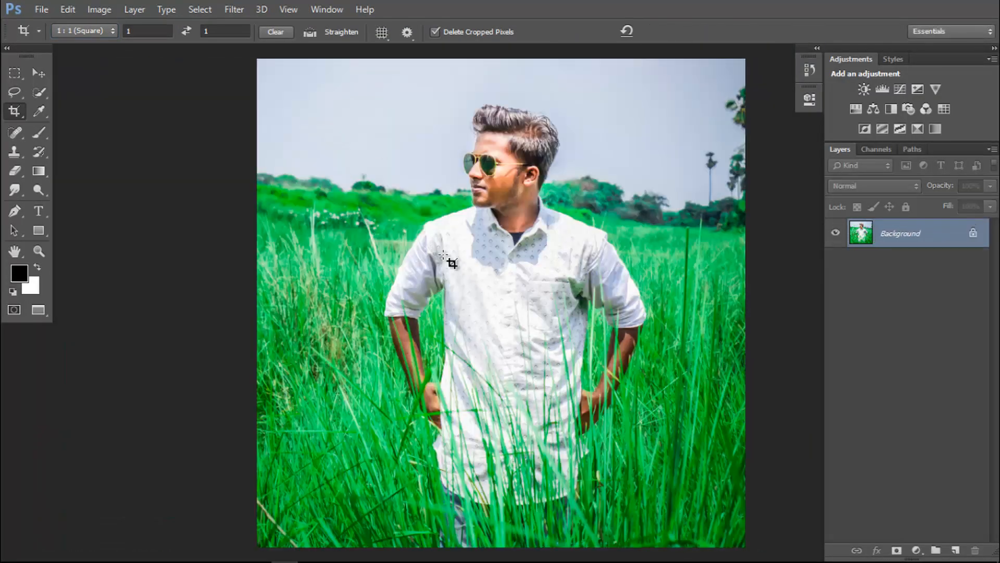
{"action": "left_click_drag", "start_coordinate": [447, 220], "coordinate": [345, 200]}
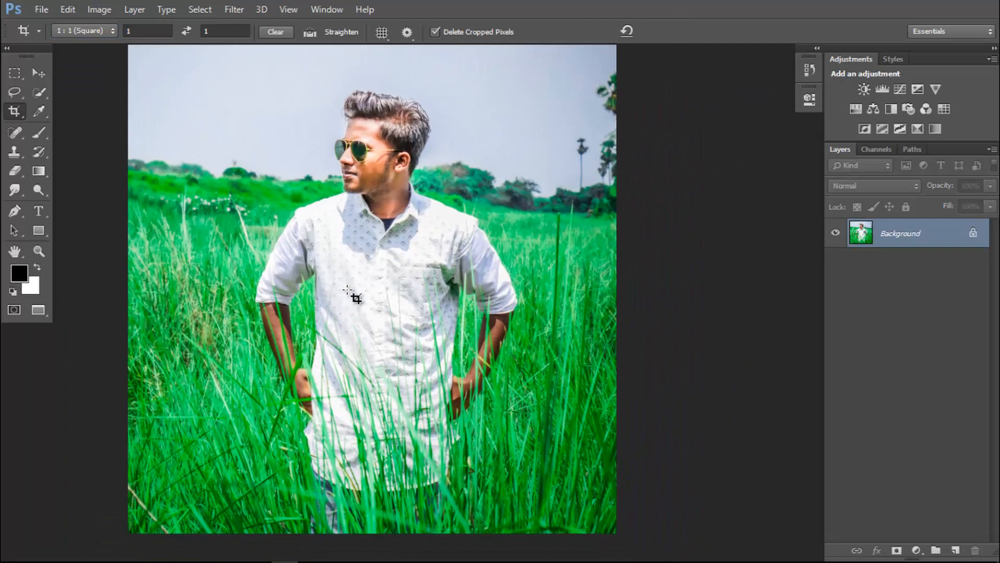